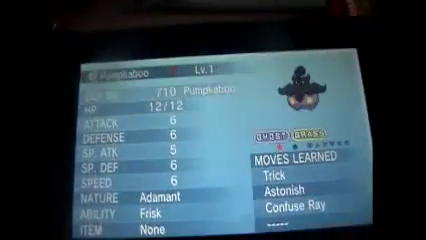
key("Escape")
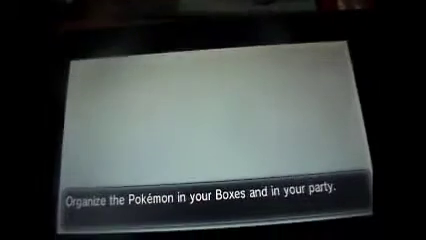